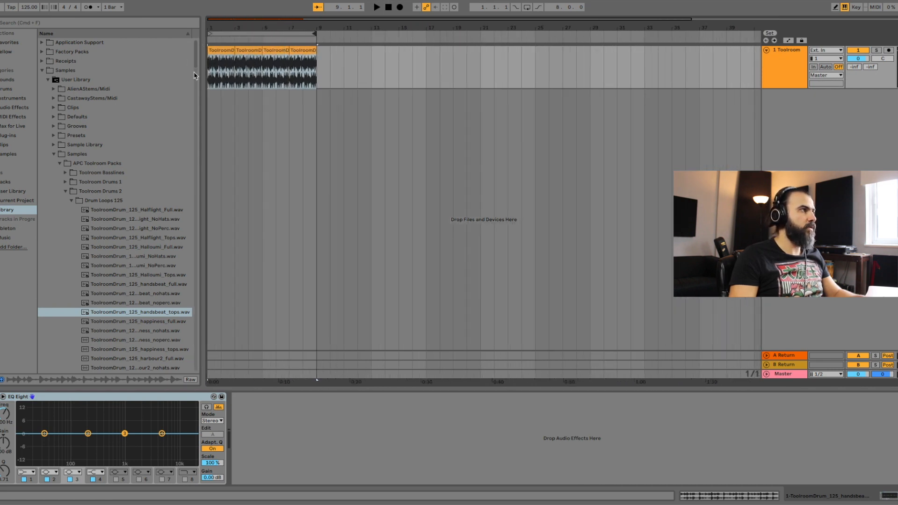
Narrow the browser and play the Toolroom drum clips with looping enabled over the first 8 bars.
{"action": "left_click_drag", "start_coordinate": [202, 76], "coordinate": [140, 76]}
{"action": "left_click", "coordinate": [161, 48]}
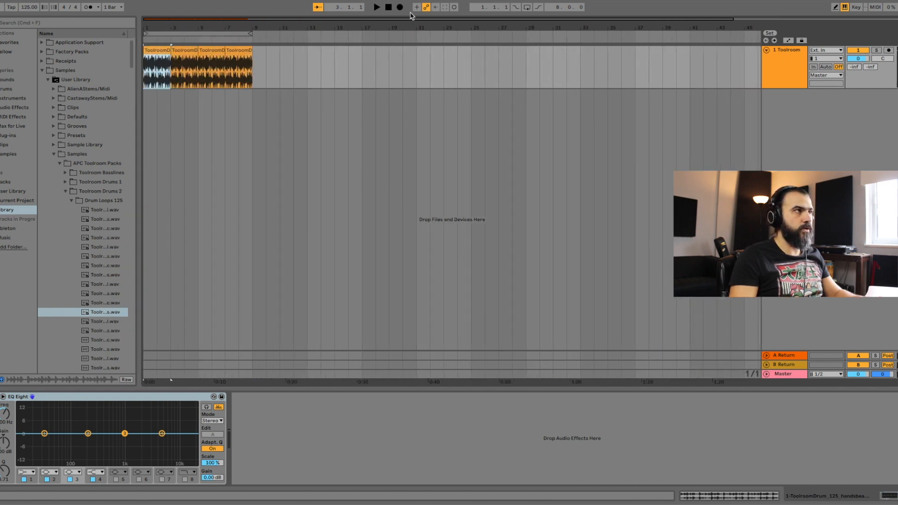
{"action": "key", "text": "space"}
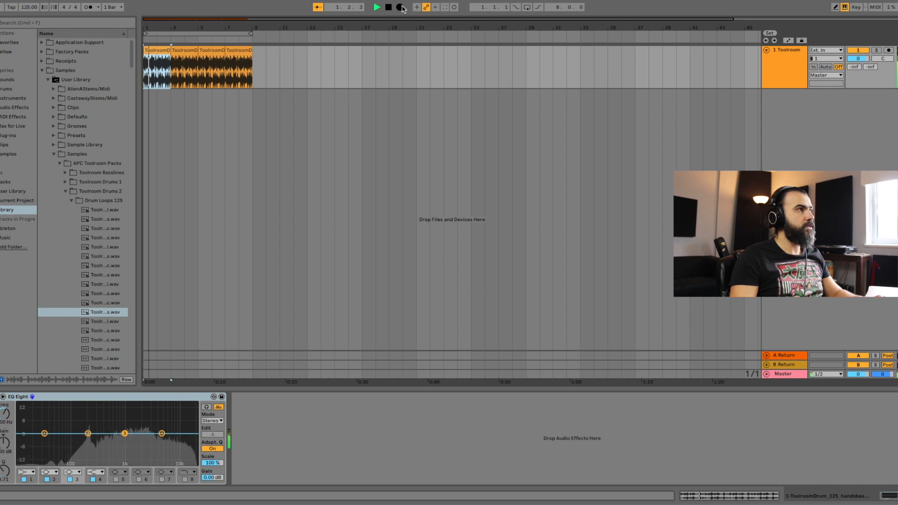
{"action": "key", "text": "space"}
{"action": "key", "text": "space"}
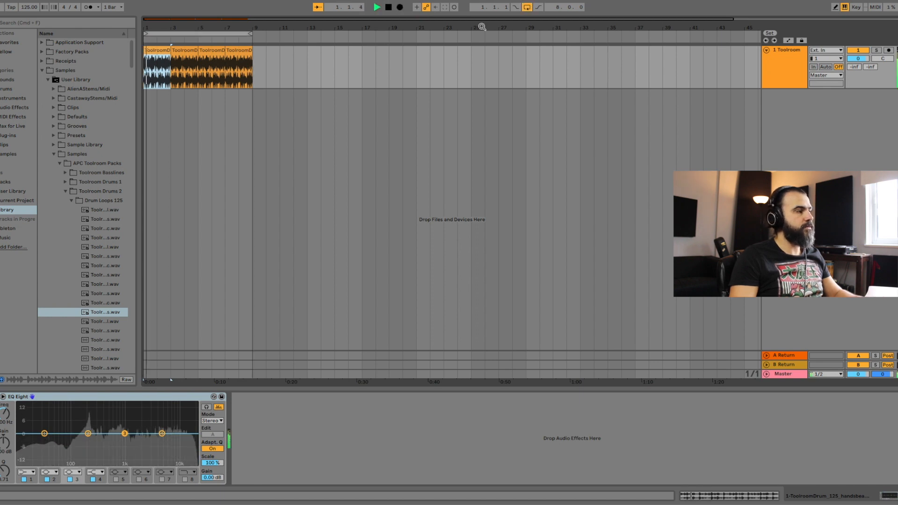
Change EQ Eight band 1 to a low cut just above 100 Hz and slightly boost the band 4 high shelf during playback.
{"action": "left_click", "coordinate": [27, 472]}
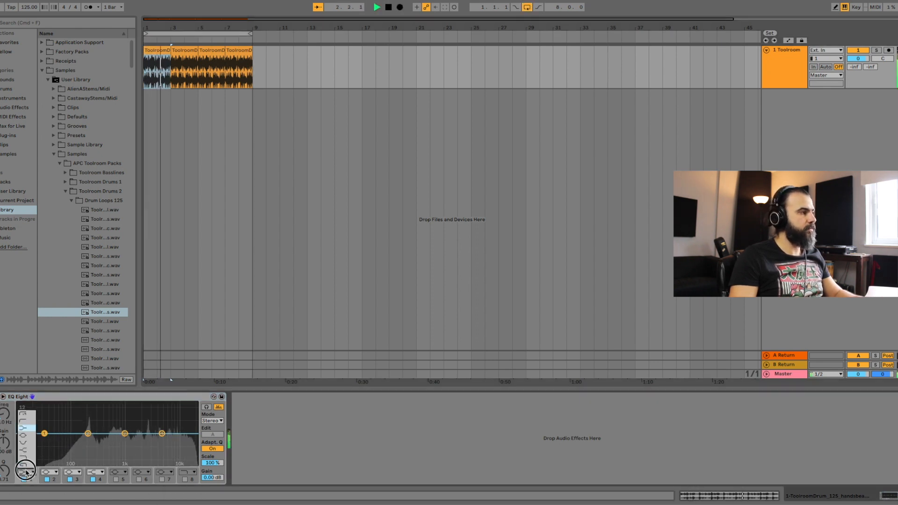
{"action": "left_click", "coordinate": [25, 424]}
{"action": "left_click_drag", "start_coordinate": [45, 440], "coordinate": [75, 441]}
{"action": "left_click_drag", "start_coordinate": [162, 434], "coordinate": [154, 432]}
{"action": "key", "text": "space"}
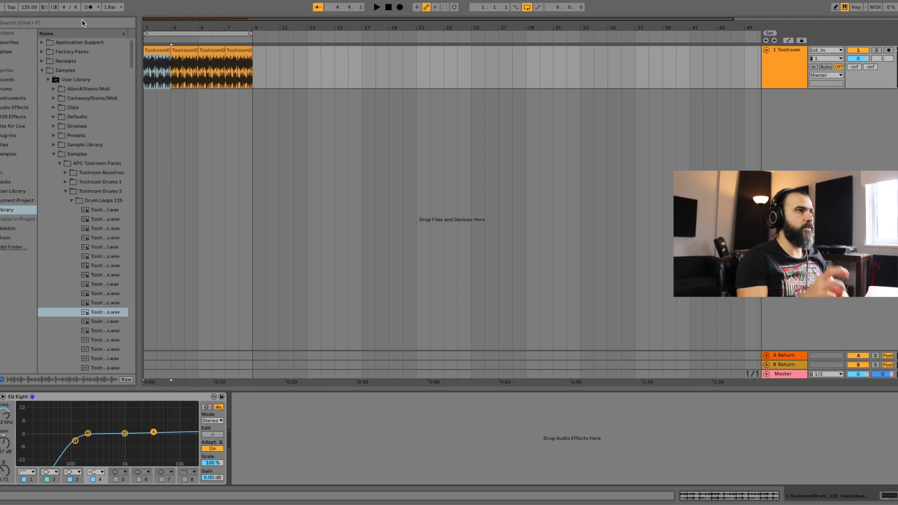
Examine the Toolroom drum track and the device chains of return tracks A and B.
{"action": "left_click", "coordinate": [279, 68]}
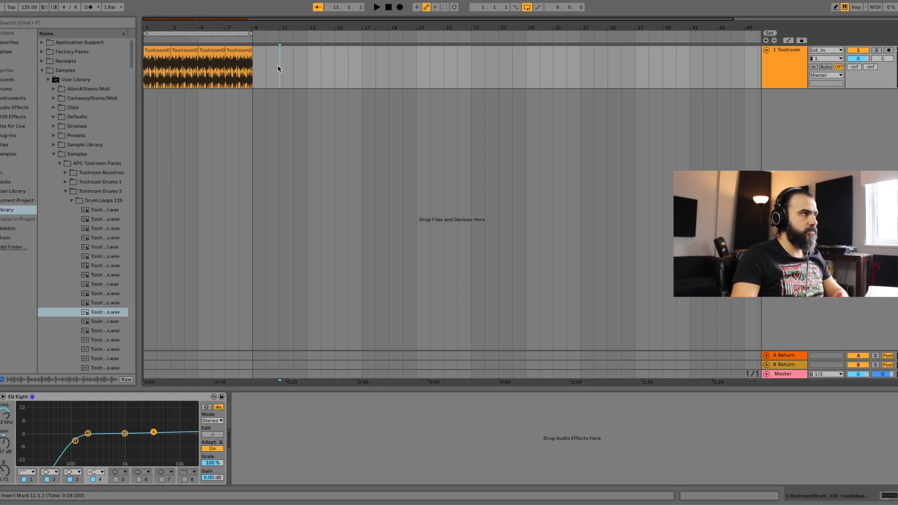
{"action": "left_click", "coordinate": [792, 75]}
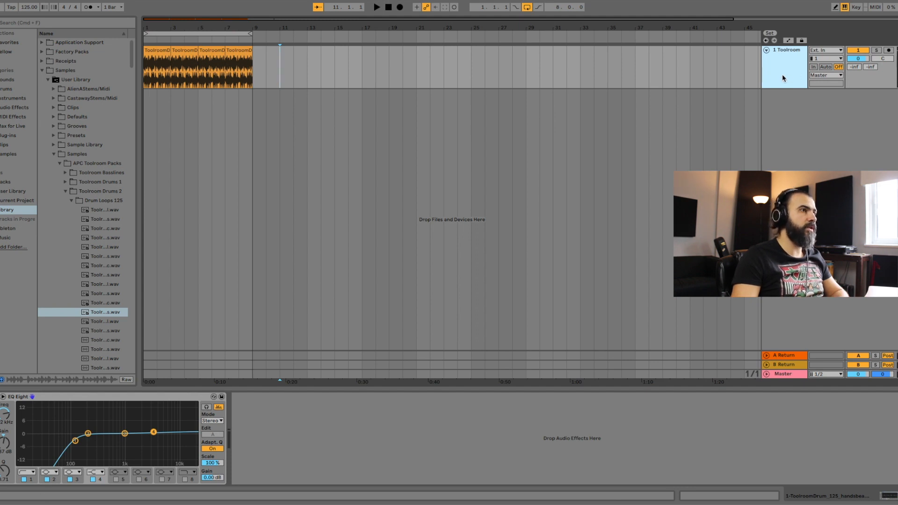
{"action": "left_click", "coordinate": [238, 60]}
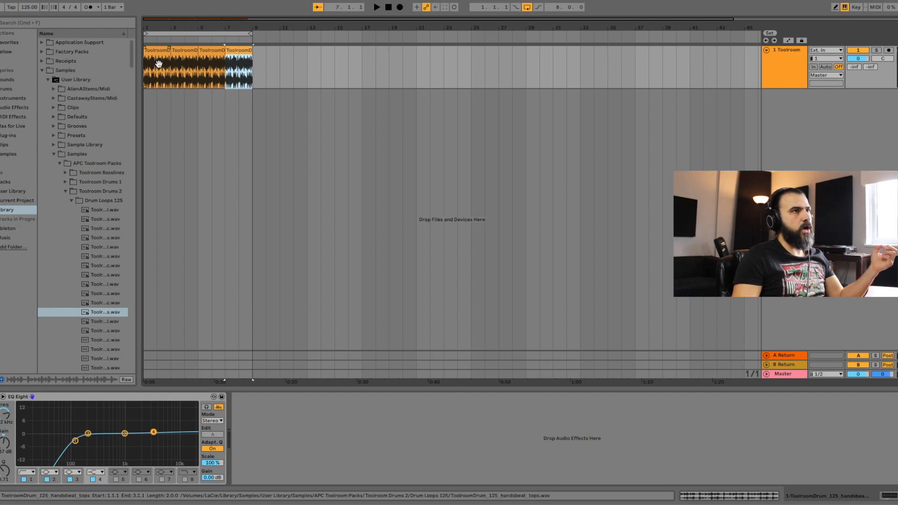
{"action": "left_click", "coordinate": [786, 60]}
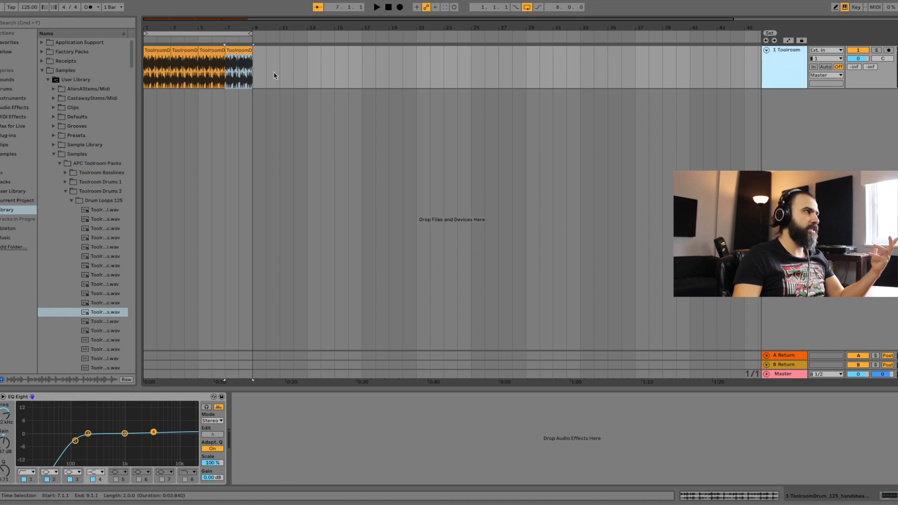
{"action": "left_click", "coordinate": [216, 53]}
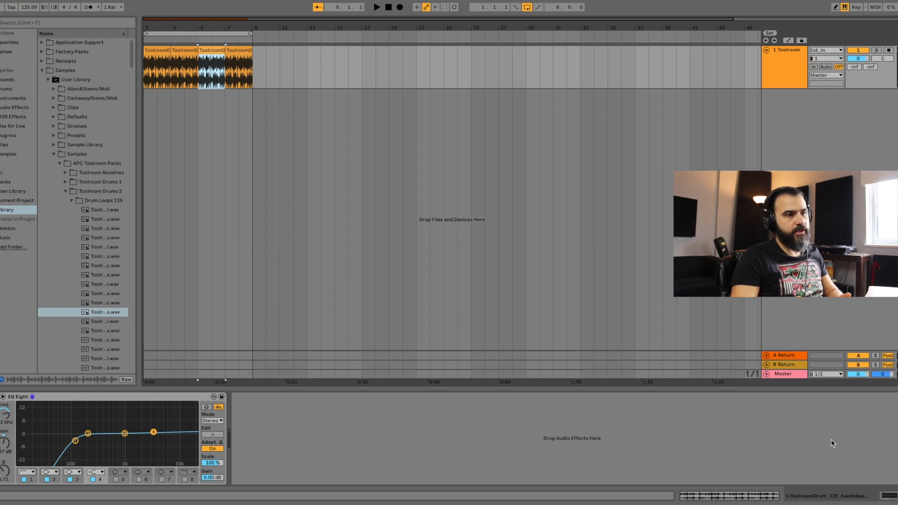
{"action": "left_click", "coordinate": [789, 366]}
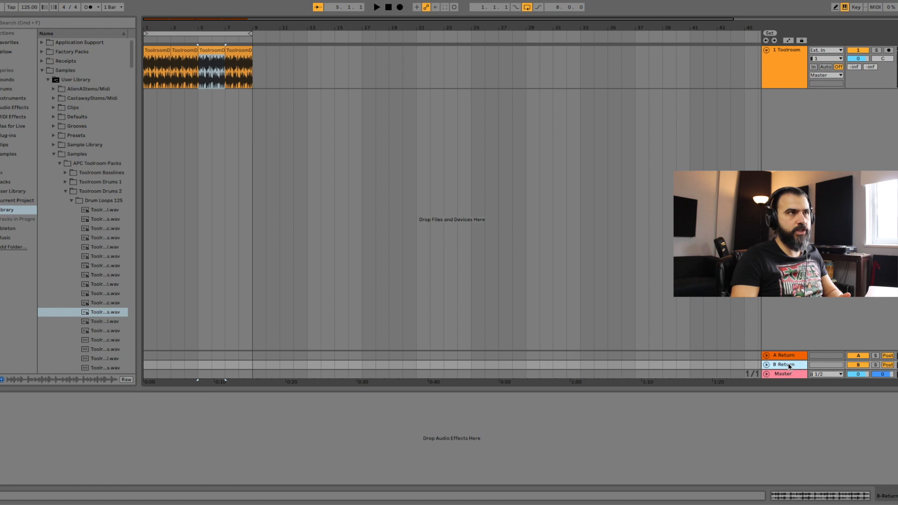
{"action": "left_click", "coordinate": [787, 356]}
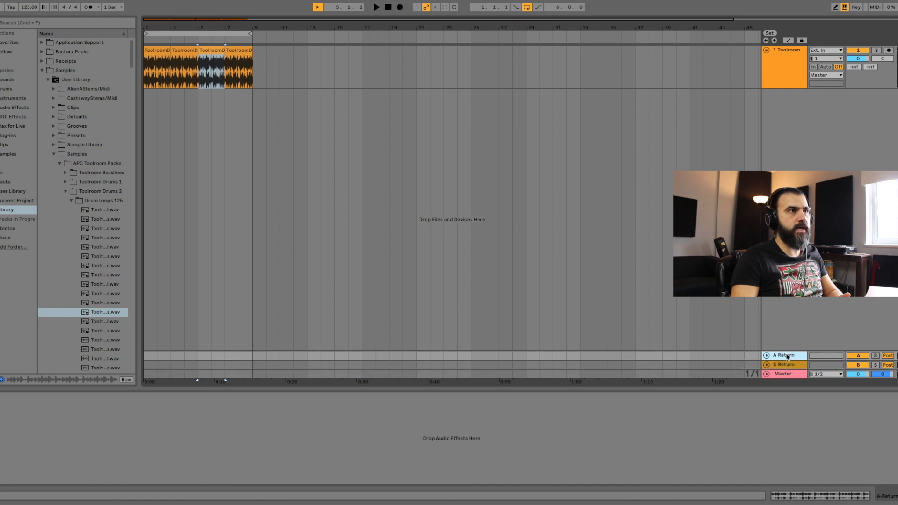
{"action": "left_click", "coordinate": [776, 64]}
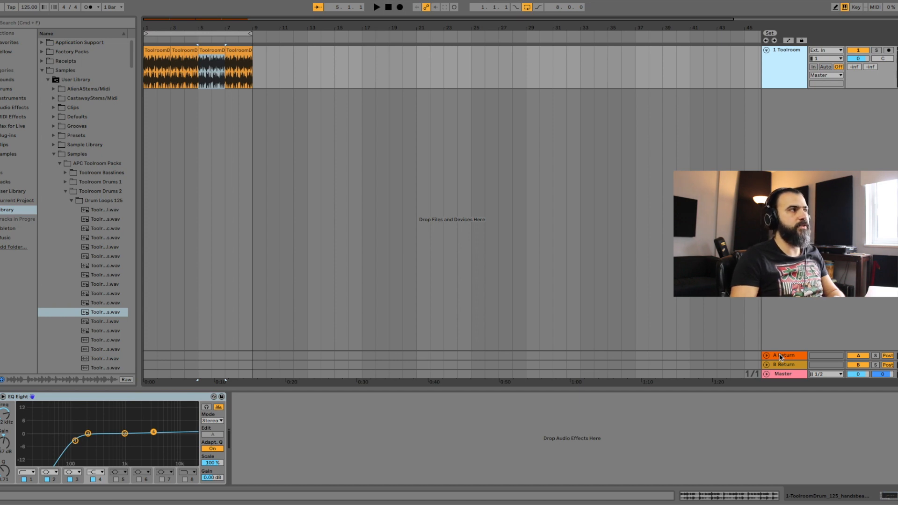
{"action": "left_click", "coordinate": [779, 73]}
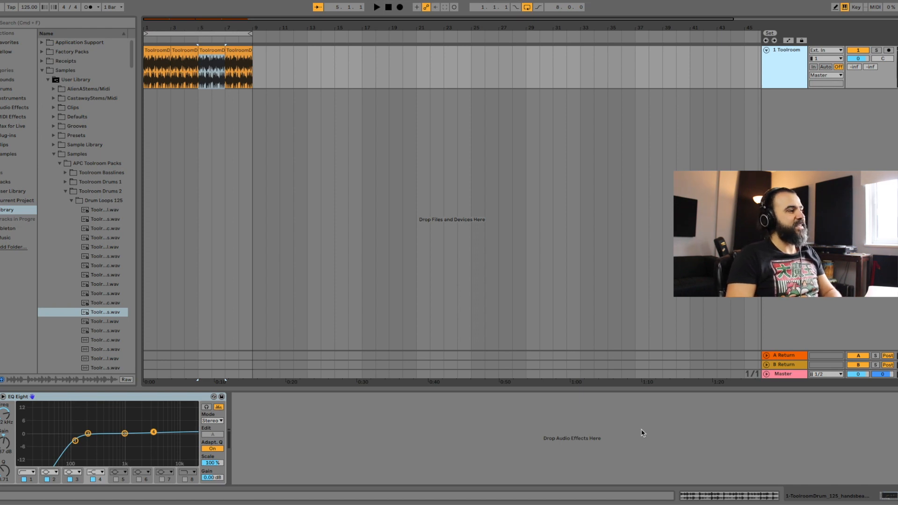
Find the Glue Compressor by searching audio effects for "glue" and add it to the Toolroom track after EQ Eight.
{"action": "left_click", "coordinate": [69, 23]}
{"action": "type", "text": "gl"}
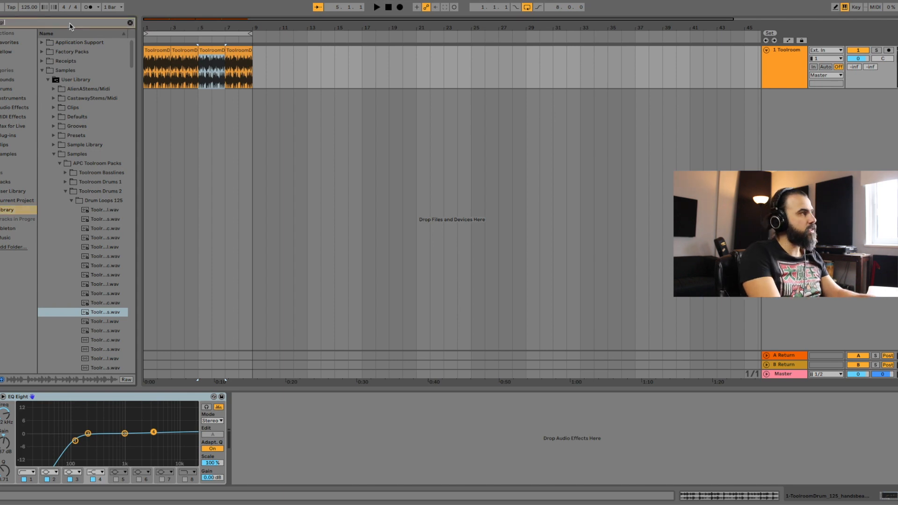
{"action": "type", "text": "ue"}
{"action": "left_click", "coordinate": [10, 109]}
{"action": "left_click_drag", "start_coordinate": [59, 43], "coordinate": [179, 77]}
{"action": "left_click", "coordinate": [283, 398]}
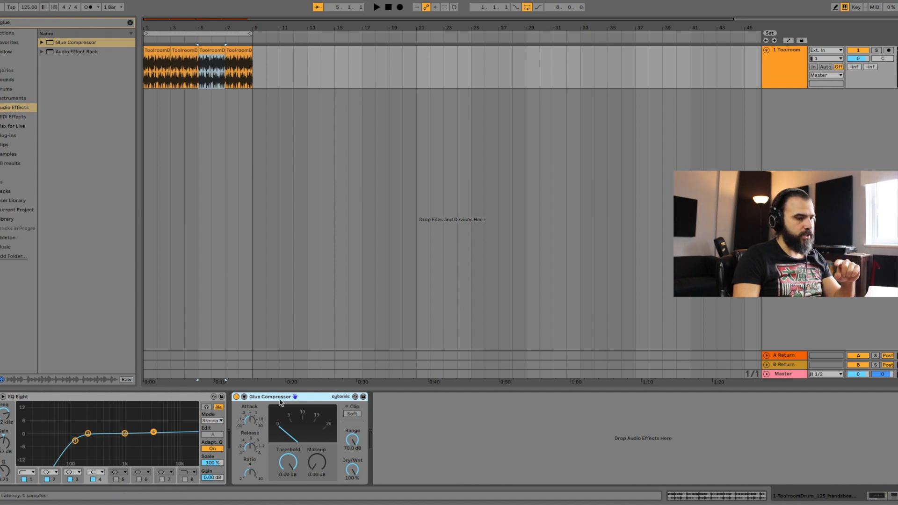
{"action": "left_click", "coordinate": [236, 397]}
{"action": "left_click", "coordinate": [236, 397]}
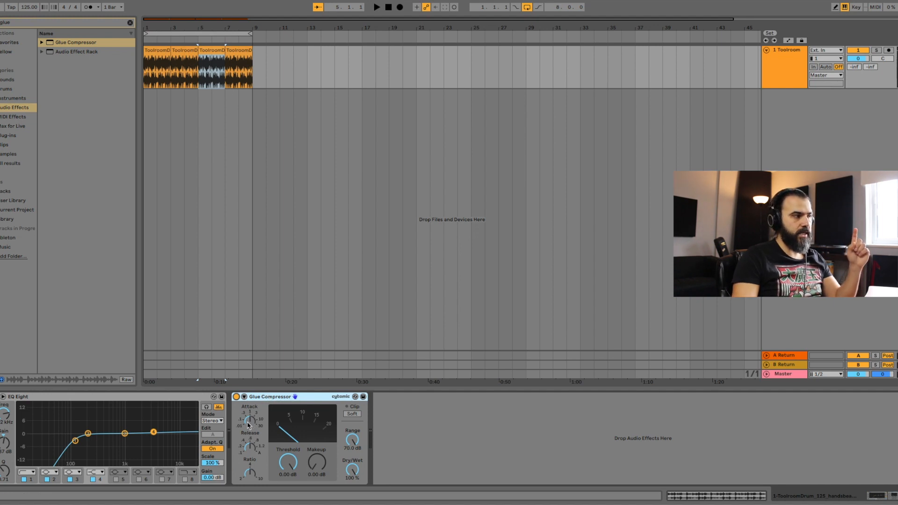
Lower the Glue Compressor's attack, raise its ratio and set its threshold to -15.9 dB.
{"action": "left_click_drag", "start_coordinate": [249, 421], "coordinate": [248, 437]}
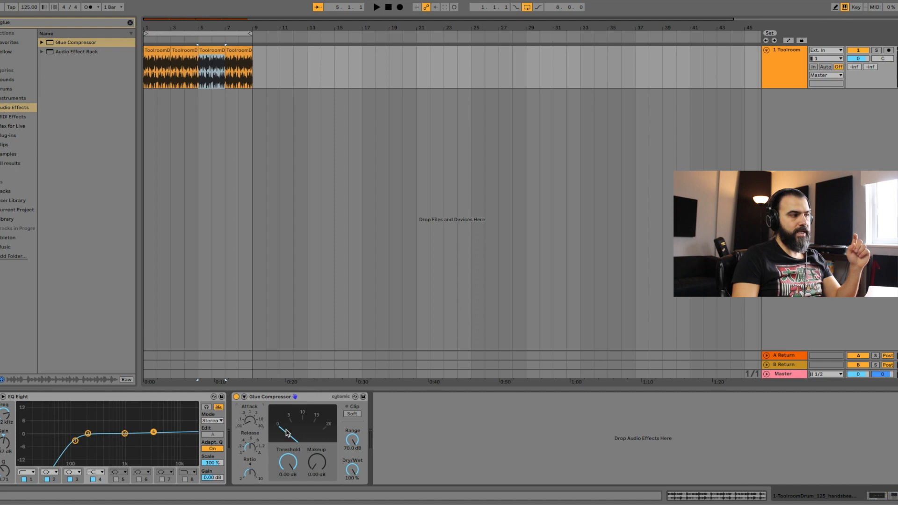
{"action": "left_click", "coordinate": [281, 402]}
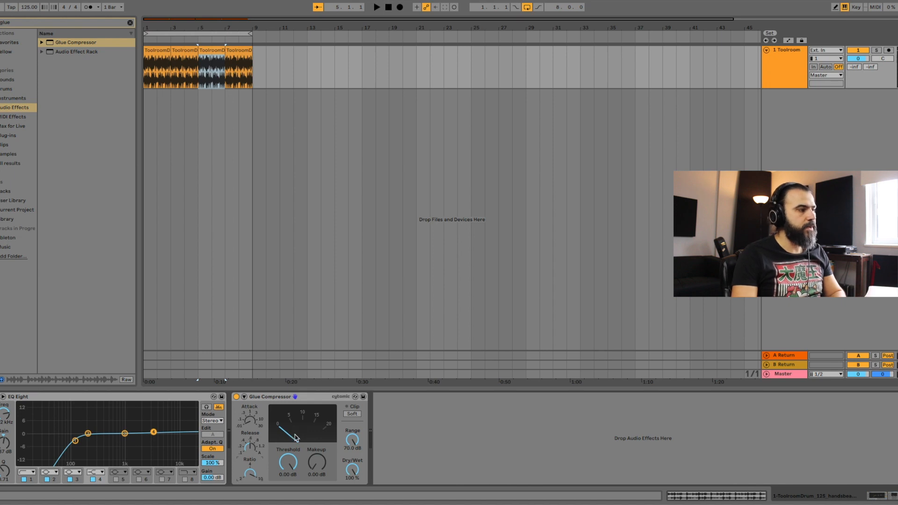
{"action": "left_click_drag", "start_coordinate": [288, 464], "coordinate": [289, 467]}
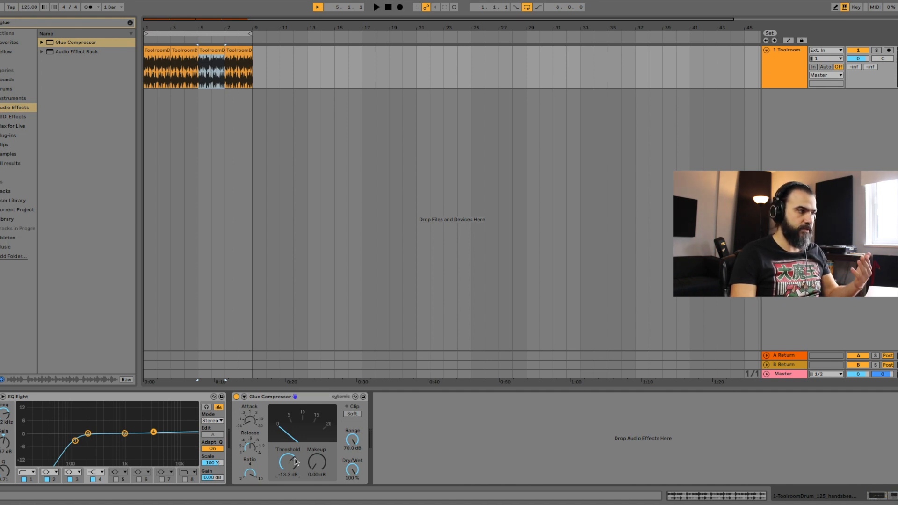
{"action": "left_click", "coordinate": [304, 397]}
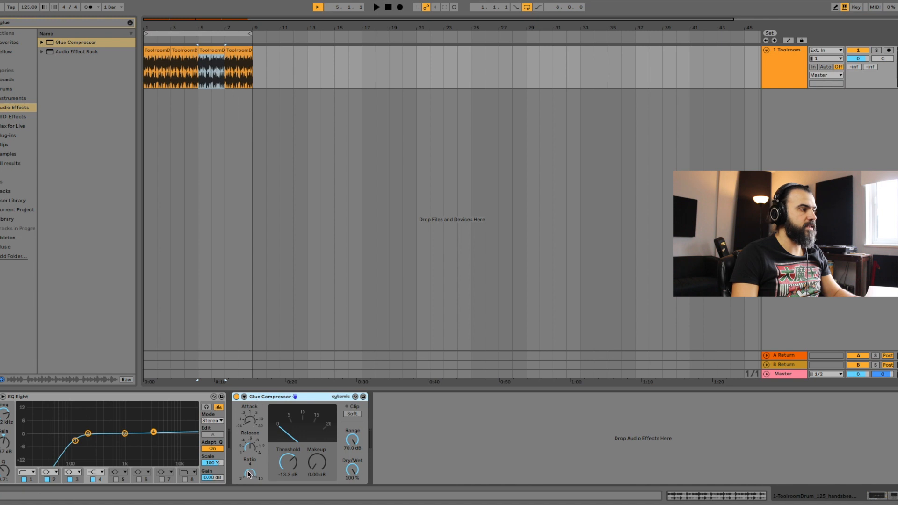
{"action": "left_click_drag", "start_coordinate": [287, 462], "coordinate": [282, 444]}
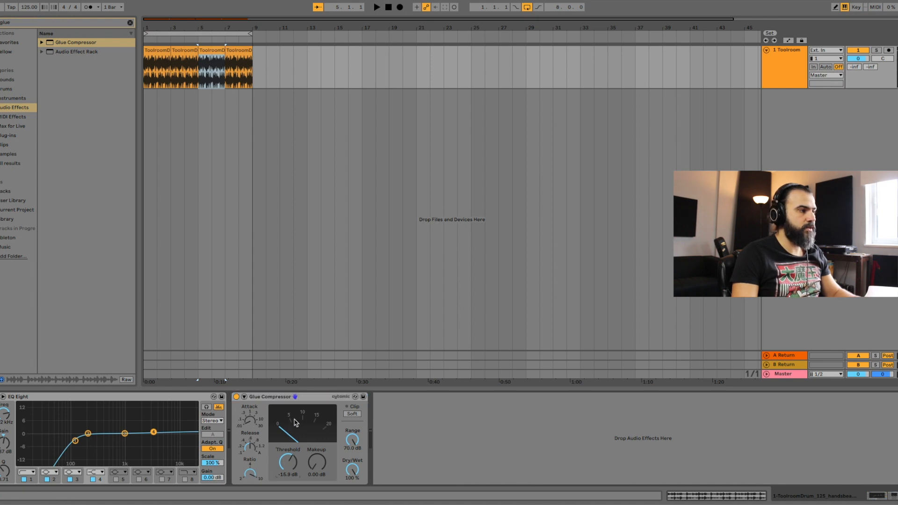
Adjust the Glue Compressor during playback to a -14.9 dB threshold and 1.90 dB makeup, and set dry/wet to 50 %.
{"action": "key", "text": "space"}
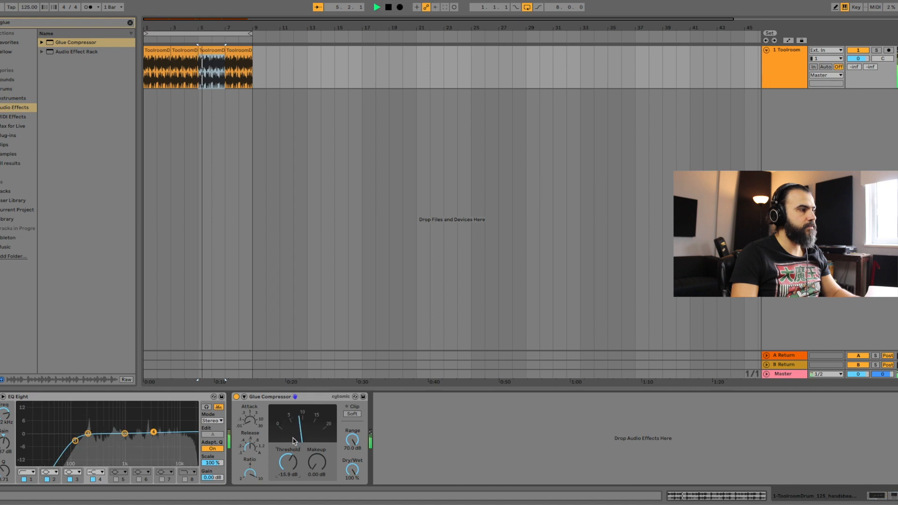
{"action": "left_click_drag", "start_coordinate": [293, 464], "coordinate": [293, 461]}
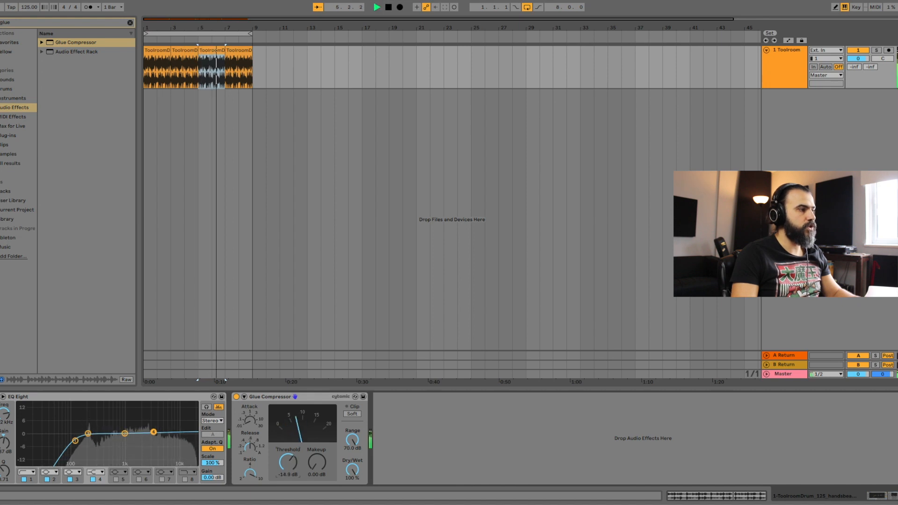
{"action": "left_click_drag", "start_coordinate": [317, 463], "coordinate": [317, 455]}
{"action": "key", "text": "space"}
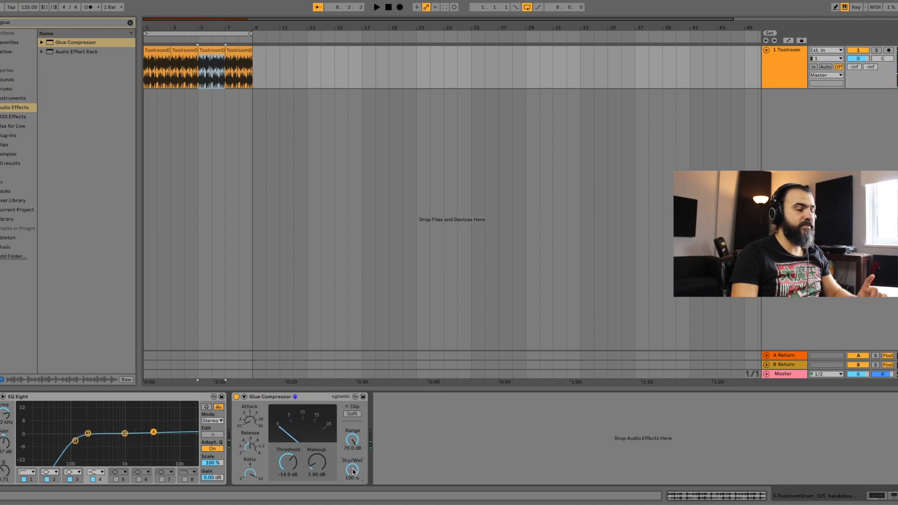
{"action": "left_click_drag", "start_coordinate": [353, 471], "coordinate": [353, 482]}
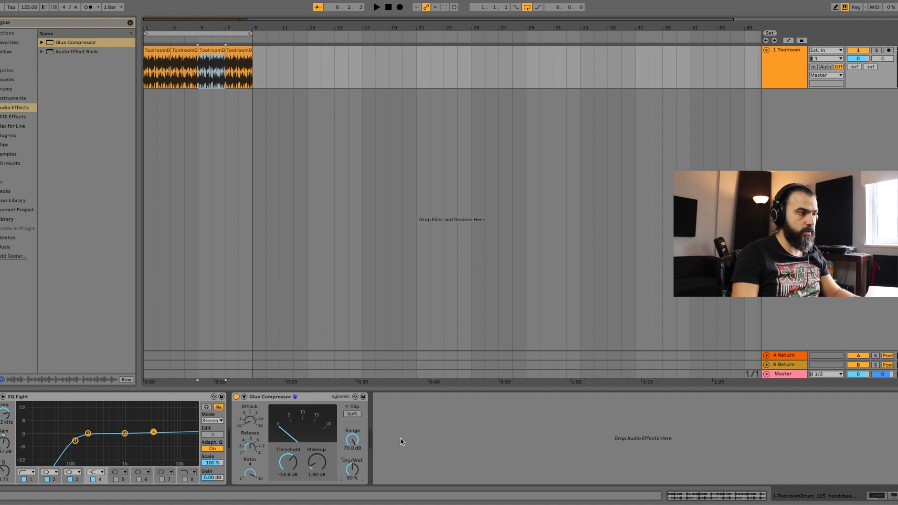
Compare the drum loop with the Glue Compressor bypassed and active, raising its makeup to 2.54 dB.
{"action": "key", "text": "space"}
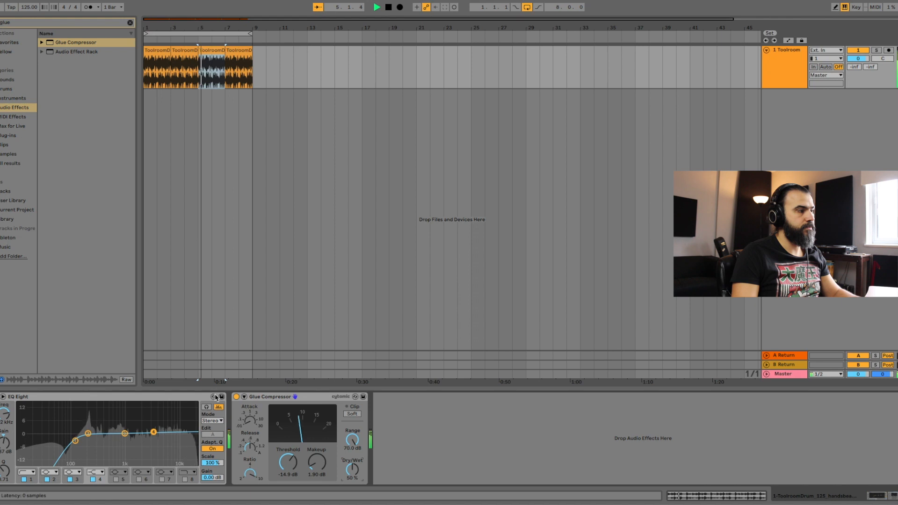
{"action": "left_click", "coordinate": [244, 397]}
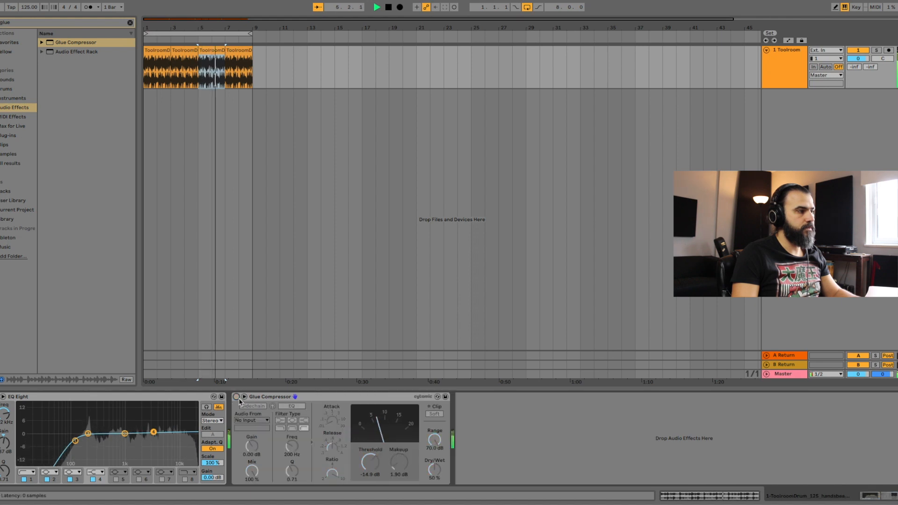
{"action": "left_click", "coordinate": [243, 397]}
{"action": "left_click", "coordinate": [236, 397]}
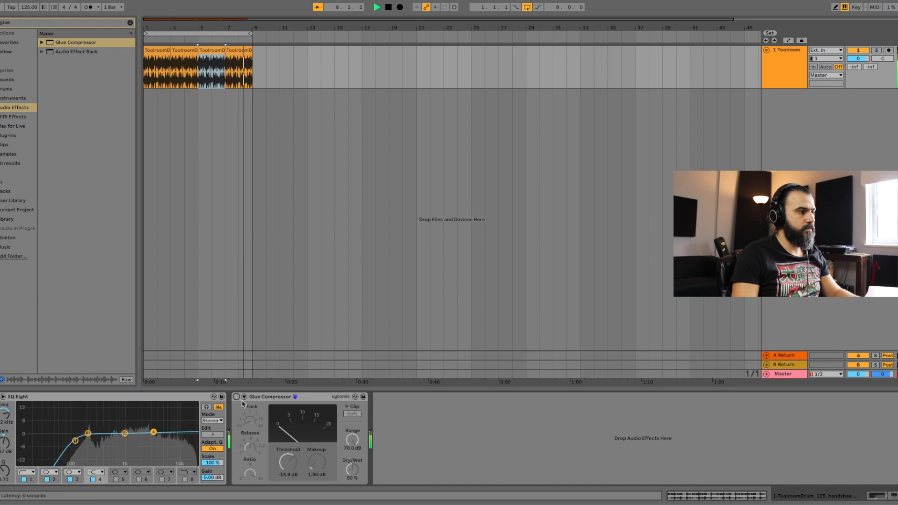
{"action": "left_click", "coordinate": [237, 397]}
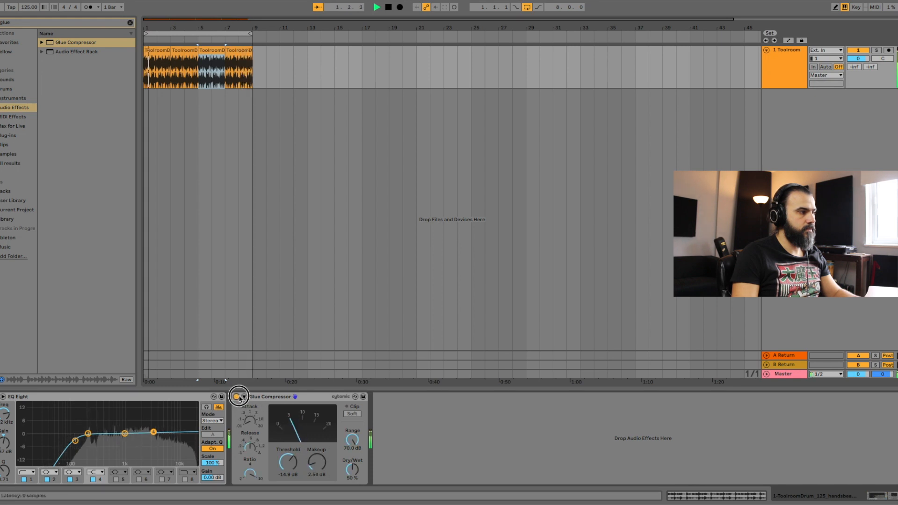
{"action": "key", "text": "space"}
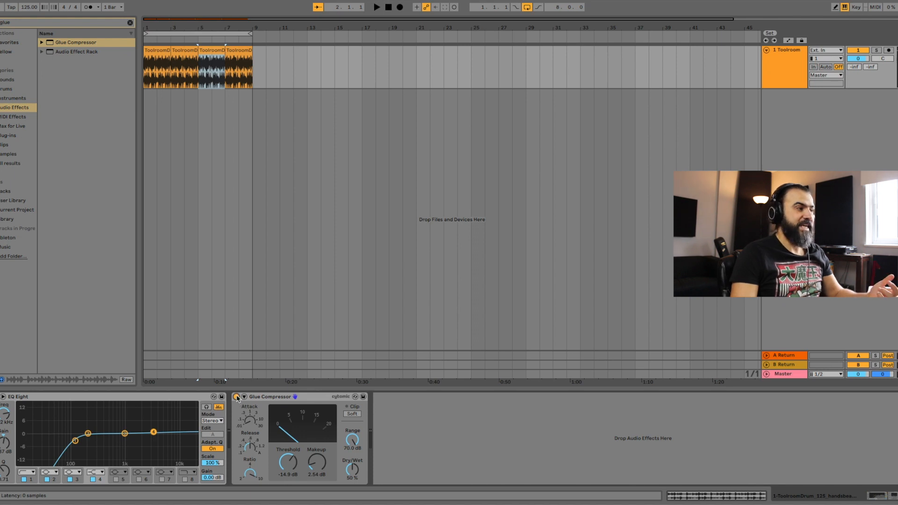
Move the Glue Compressor from the Toolroom track to return track A and set its dry/wet to 100 %.
{"action": "left_click", "coordinate": [269, 397]}
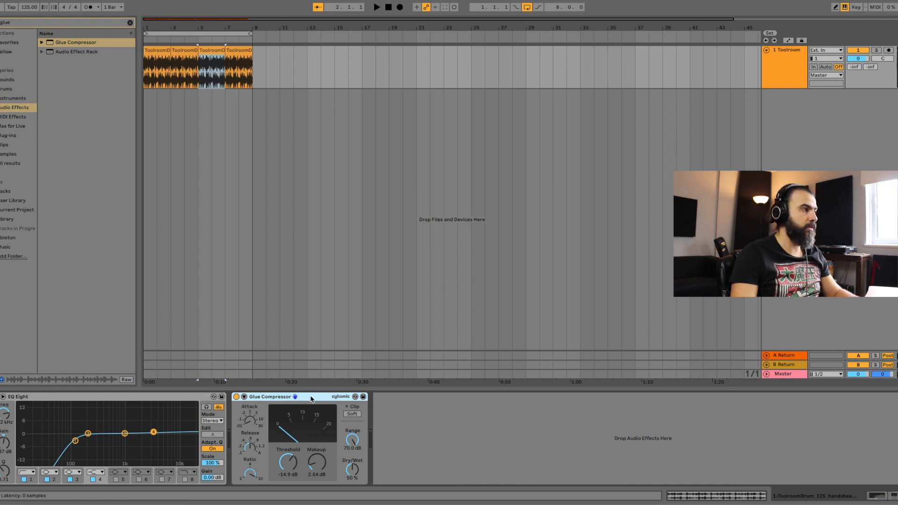
{"action": "left_click_drag", "start_coordinate": [740, 370], "coordinate": [783, 356]}
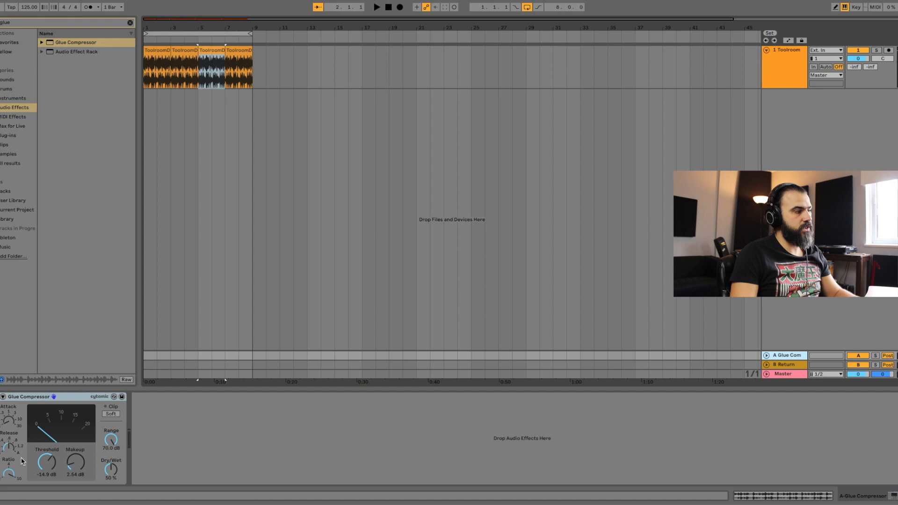
{"action": "left_click_drag", "start_coordinate": [109, 468], "coordinate": [118, 429]}
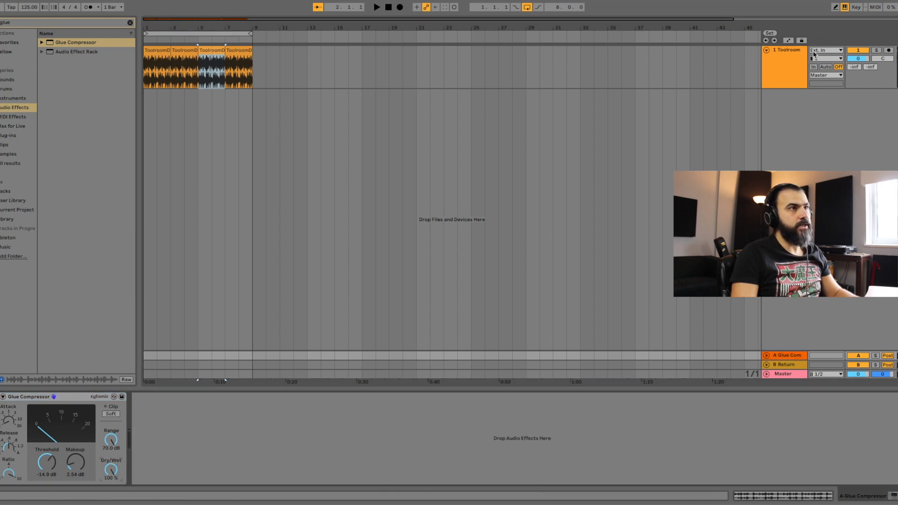
{"action": "left_click", "coordinate": [796, 51]}
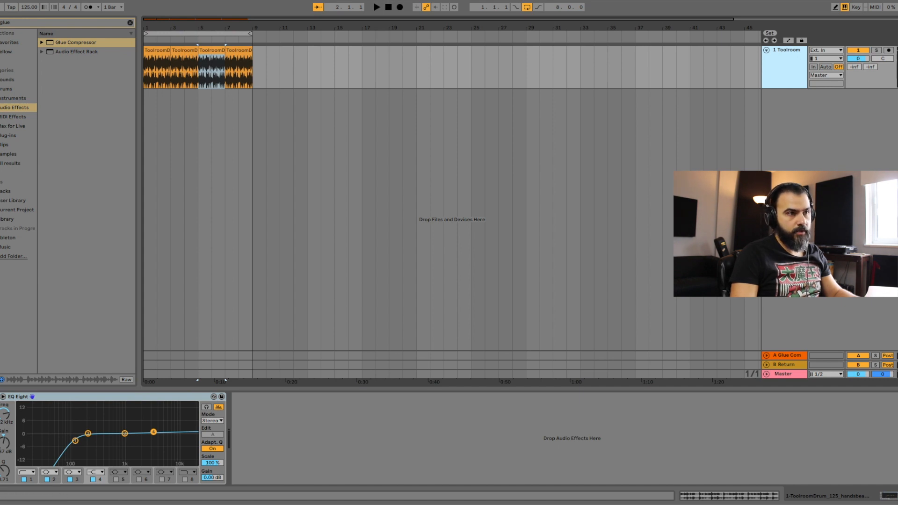
Review return track A's Glue Compressor, unfold the return track and lower its volume to -3.1 dB during playback.
{"action": "left_click", "coordinate": [784, 356]}
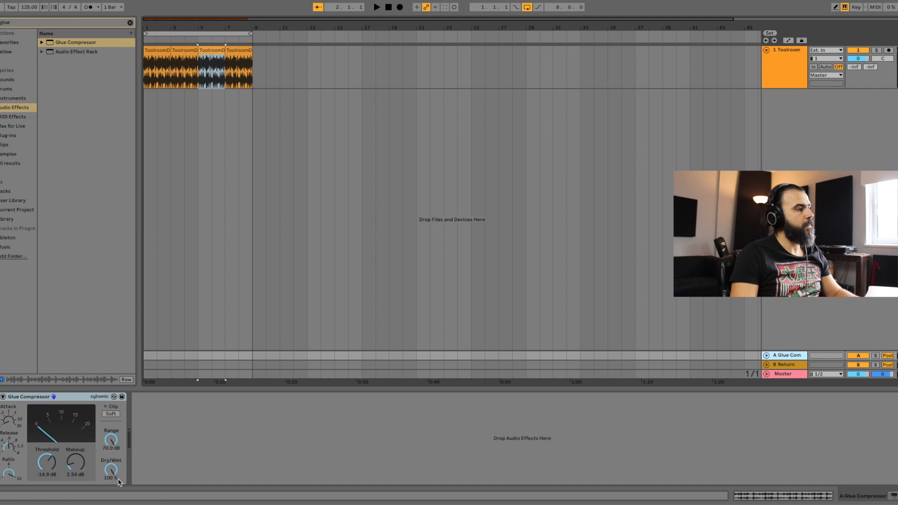
{"action": "left_click", "coordinate": [17, 398]}
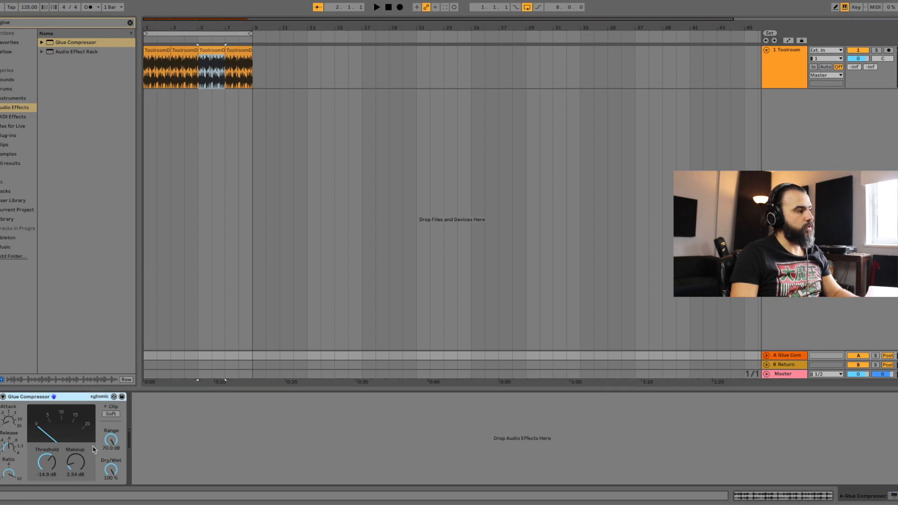
{"action": "left_click", "coordinate": [108, 472]}
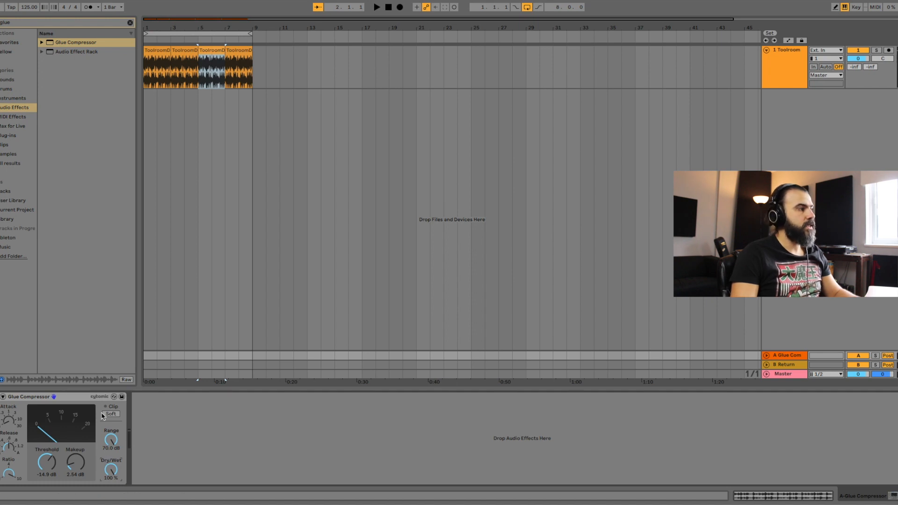
{"action": "left_click", "coordinate": [766, 356]}
{"action": "key", "text": "space"}
{"action": "left_click_drag", "start_coordinate": [858, 331], "coordinate": [858, 337]}
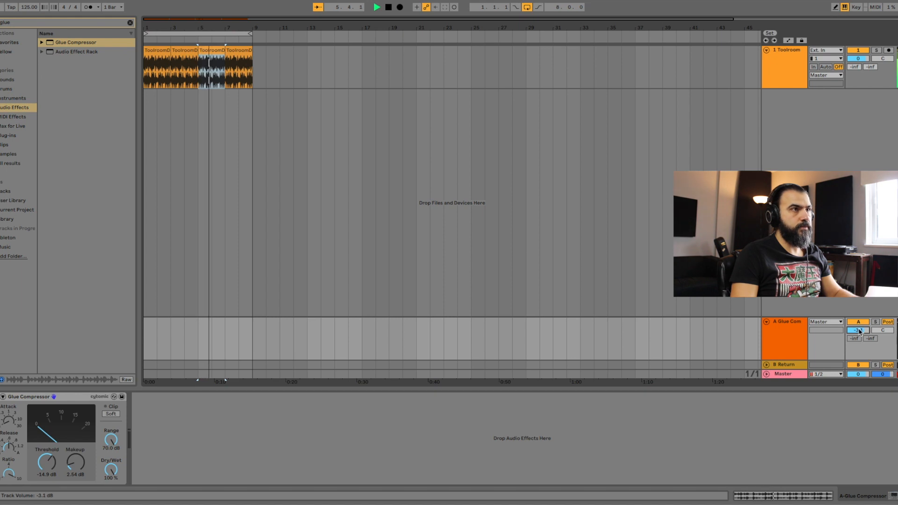
Set the Toolroom track's volume to -4.8 dB and pull return track A's volume down to -inf while auditioning the loop.
{"action": "mouse_move", "coordinate": [856, 62]}
{"action": "left_mouse_down"}
{"action": "mouse_move", "coordinate": [856, 7]}
{"action": "mouse_move", "coordinate": [857, 86]}
{"action": "mouse_move", "coordinate": [857, 19]}
{"action": "mouse_move", "coordinate": [858, 66]}
{"action": "left_mouse_up"}
{"action": "key", "text": "space"}
{"action": "left_click_drag", "start_coordinate": [858, 331], "coordinate": [858, 411]}
{"action": "key", "text": "space"}
{"action": "left_click_drag", "start_coordinate": [859, 58], "coordinate": [858, 66]}
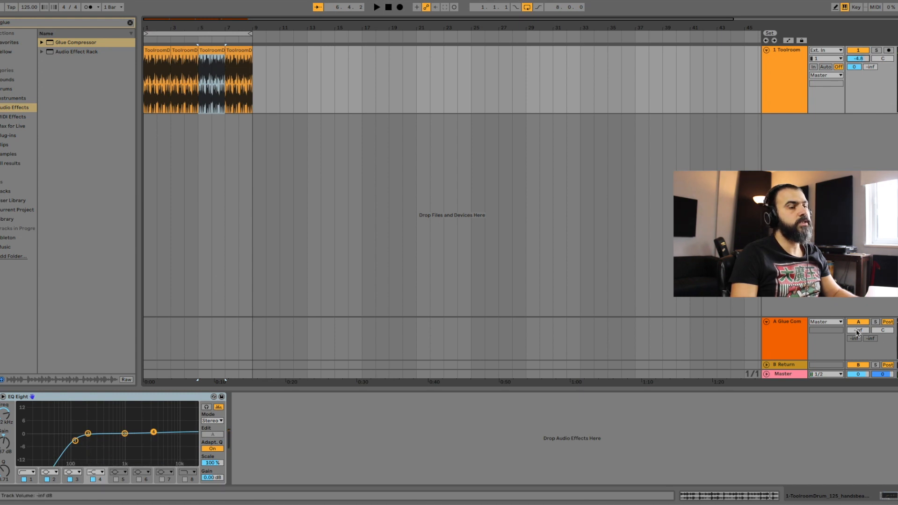
Bring return track A's volume up to -5.7 dB during playback and show its Glue Compressor.
{"action": "key", "text": "space"}
{"action": "left_click_drag", "start_coordinate": [857, 331], "coordinate": [856, 302]}
{"action": "key", "text": "space"}
{"action": "left_click", "coordinate": [772, 346]}
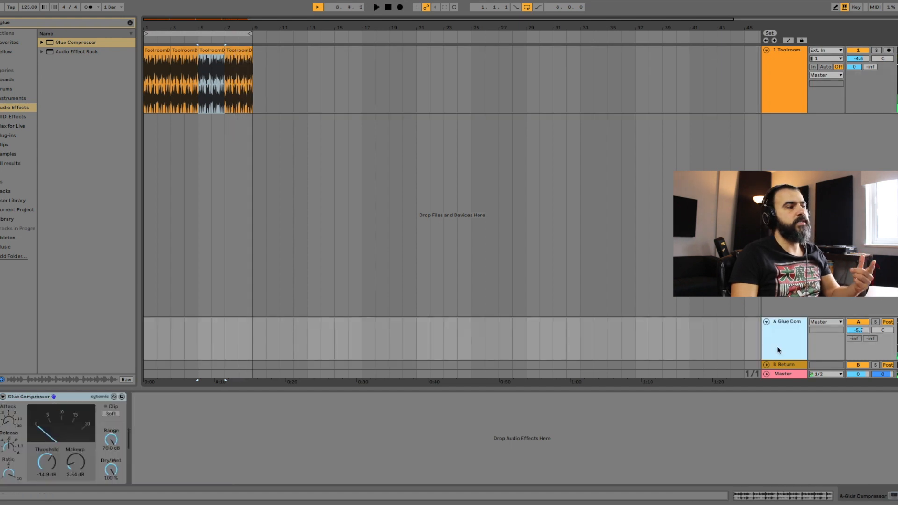